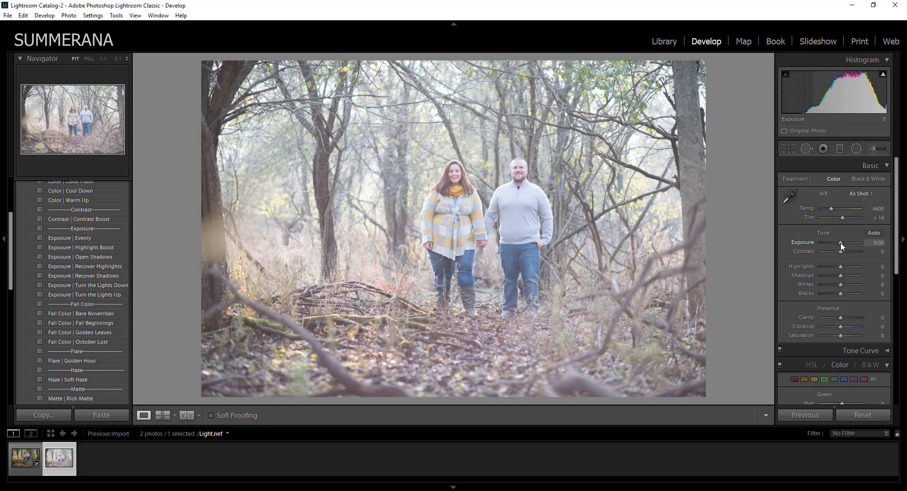
# Step: Darken the washed-out couple photo by setting Exposure to −1.07, Blacks to −69 and Whites to +26
pyautogui.moveTo(841, 242); pyautogui.dragTo(837, 243)
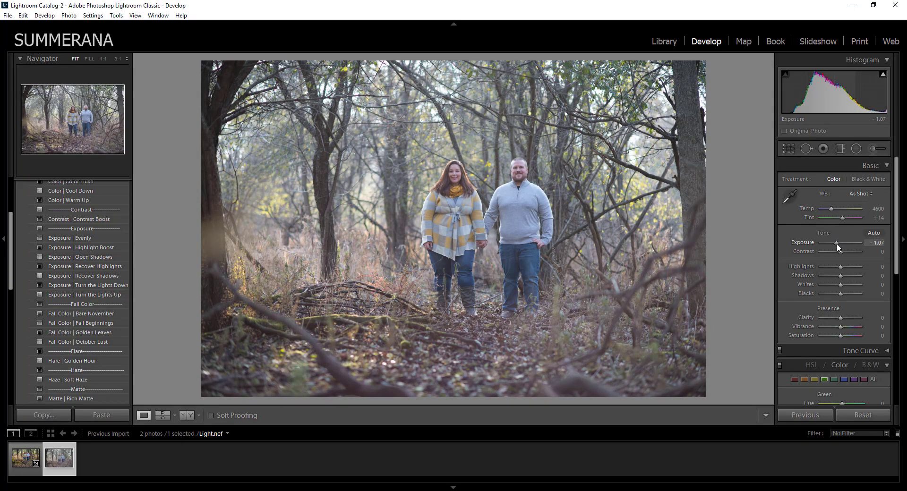
pyautogui.moveTo(836, 243)
pyautogui.mouseDown()
pyautogui.moveTo(827, 242)
pyautogui.moveTo(837, 245)
pyautogui.mouseUp()
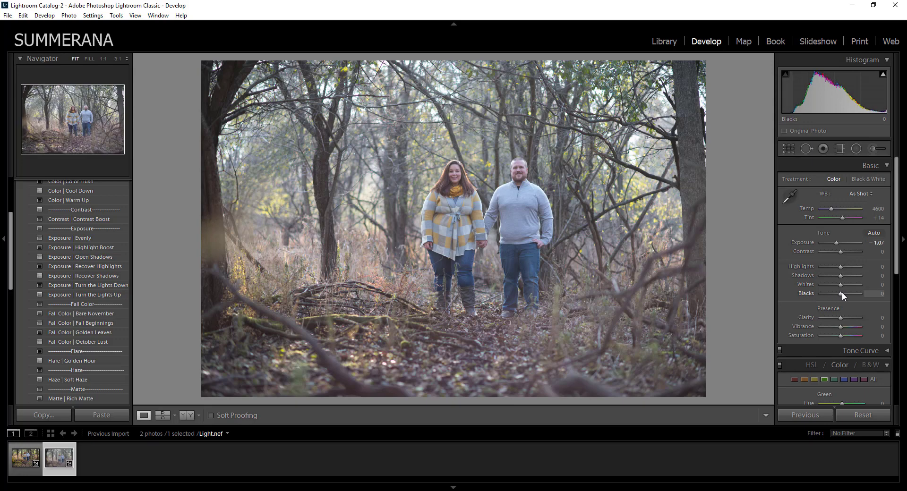
pyautogui.moveTo(841, 294); pyautogui.dragTo(827, 290)
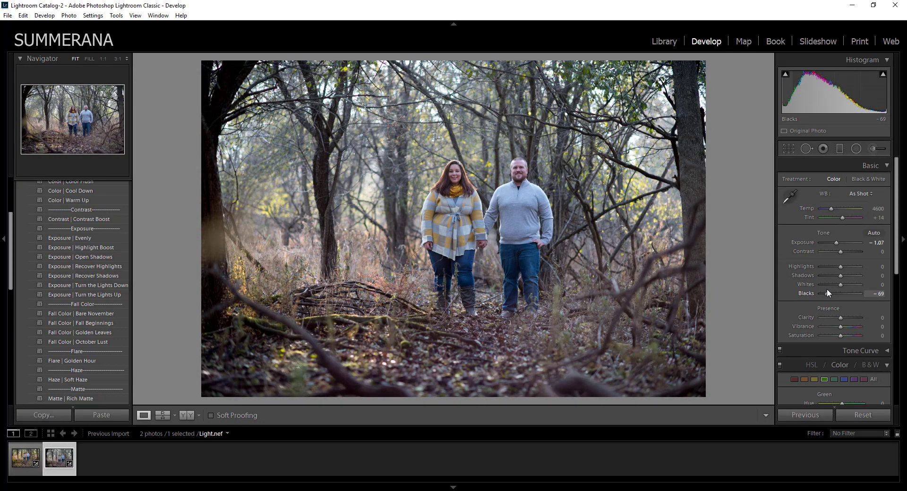
pyautogui.moveTo(840, 285); pyautogui.dragTo(845, 288)
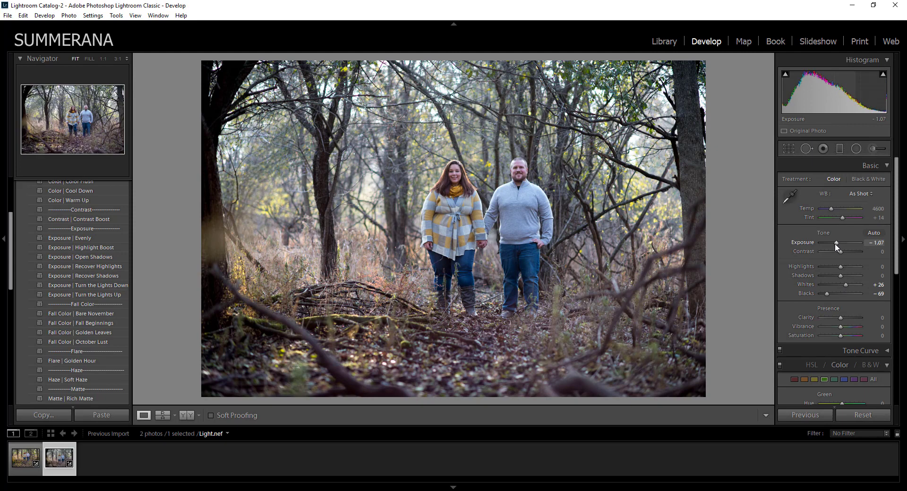
# Step: Change the camera calibration profile to Camera Vivid
pyautogui.scroll(-3, 894, 247)
pyautogui.scroll(-5, 894, 247)
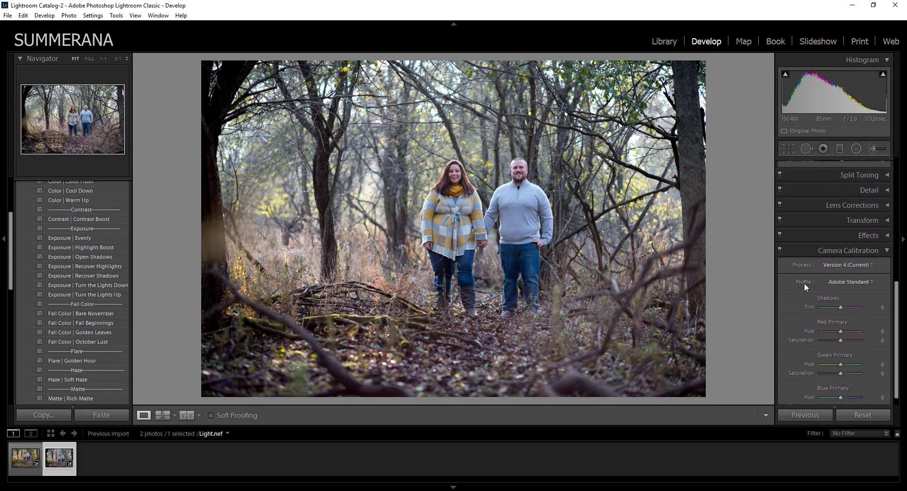
pyautogui.click(857, 282)
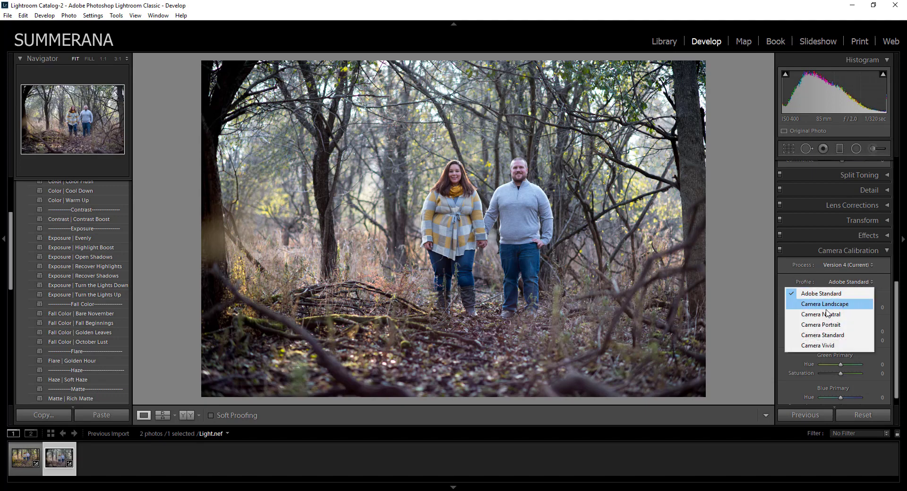
pyautogui.click(819, 345)
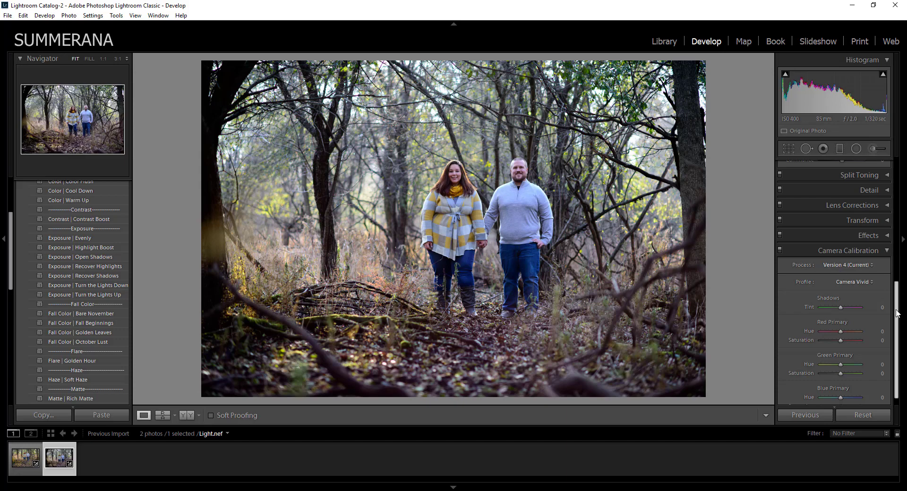
# Step: Refine the basic adjustments: Exposure −0.83, Highlights −36, Shadows +5 and Vibrance +31
pyautogui.moveTo(897, 314); pyautogui.dragTo(893, 195)
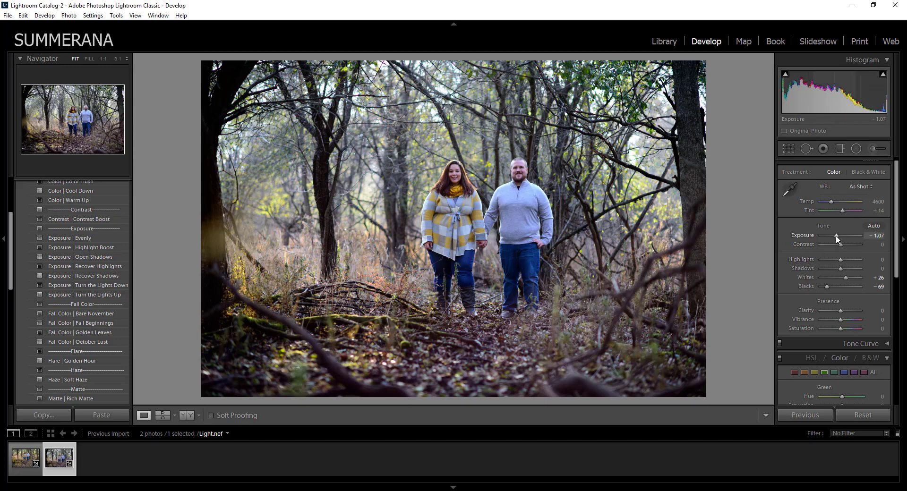
pyautogui.moveTo(837, 235); pyautogui.dragTo(829, 258)
pyautogui.click(832, 260)
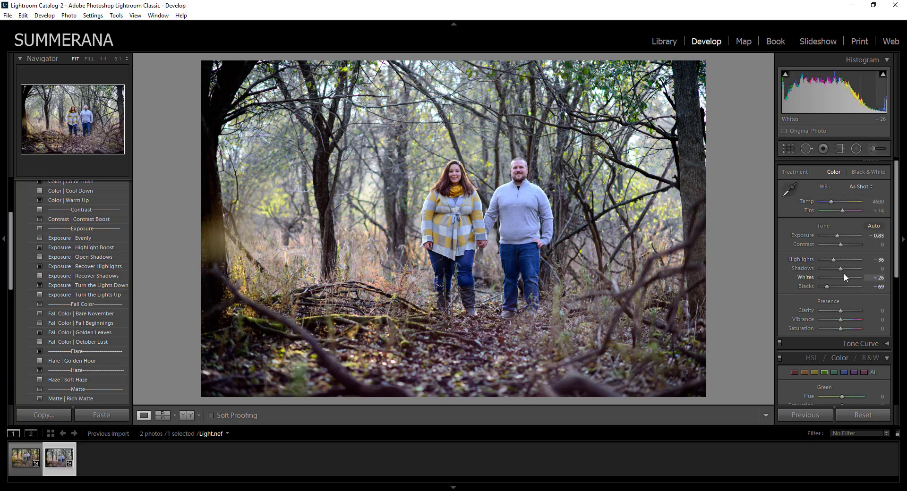
pyautogui.moveTo(840, 269); pyautogui.dragTo(842, 269)
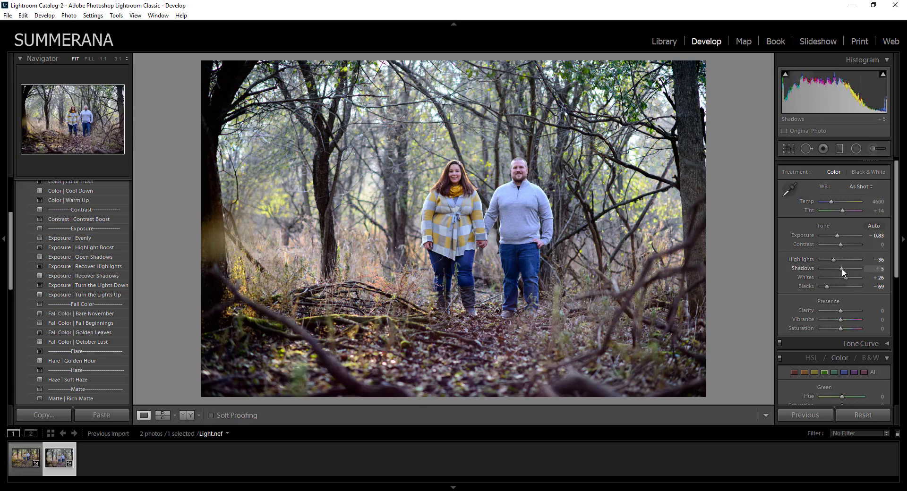
pyautogui.moveTo(840, 319); pyautogui.dragTo(848, 322)
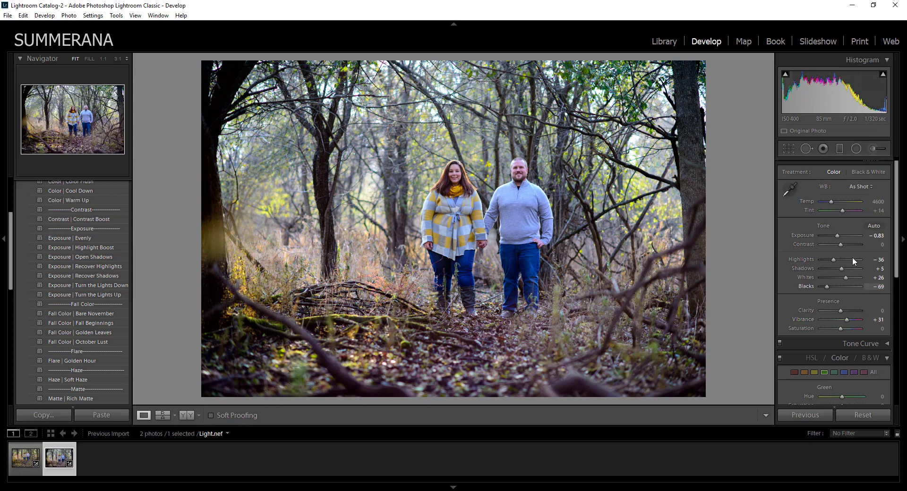
# Step: Sample a neutral on the woman's sweater for white balance, and fine-tune Temp to 4976 and Tint to +14
pyautogui.click(788, 192)
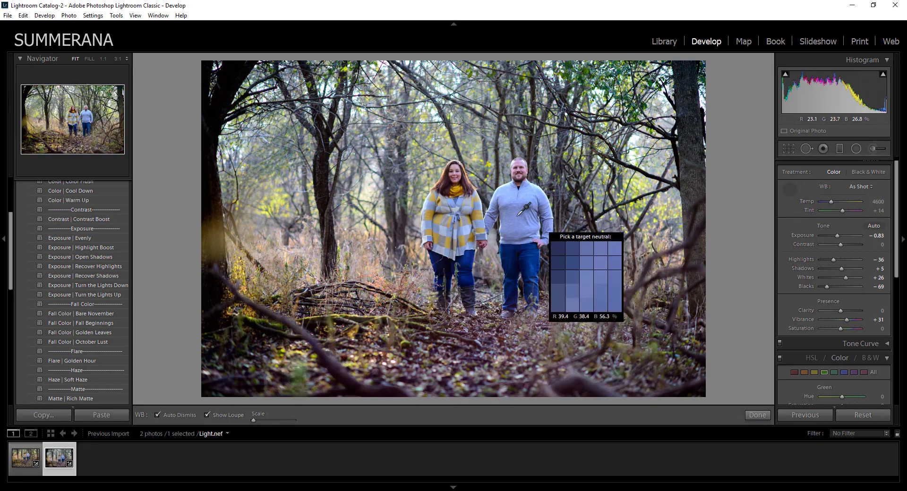
pyautogui.click(469, 204)
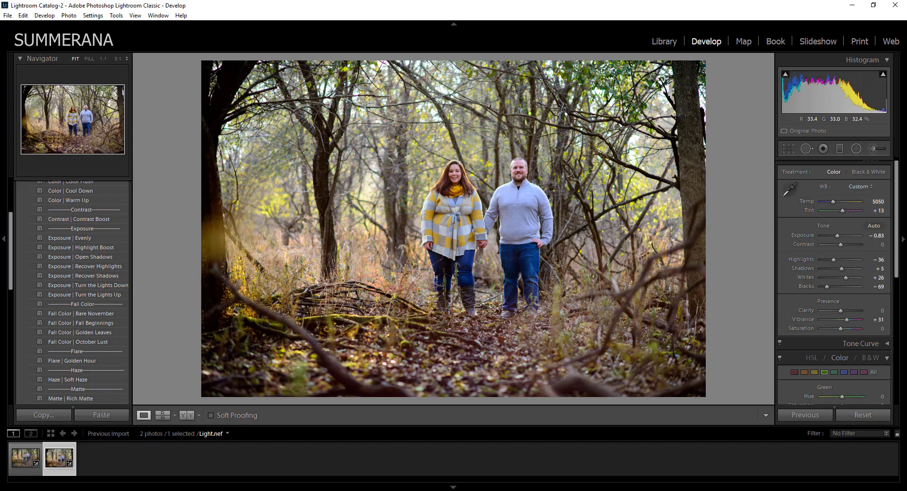
pyautogui.click(789, 189)
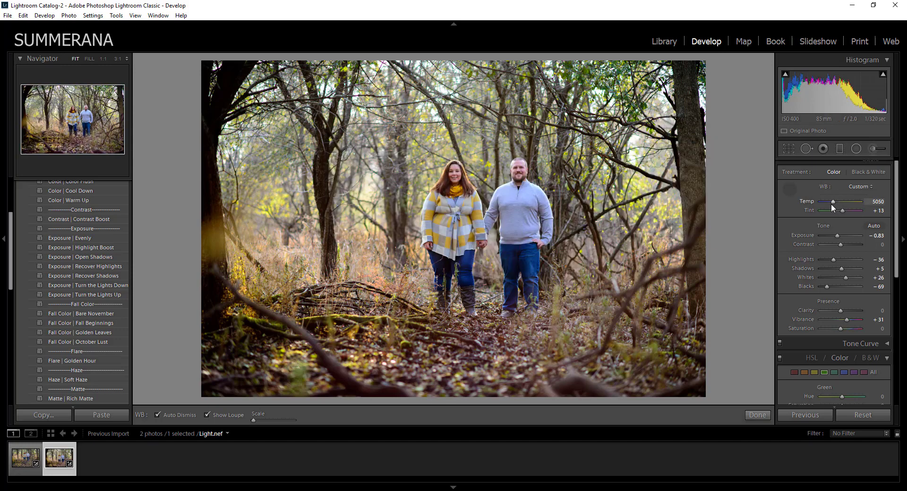
pyautogui.click(790, 189)
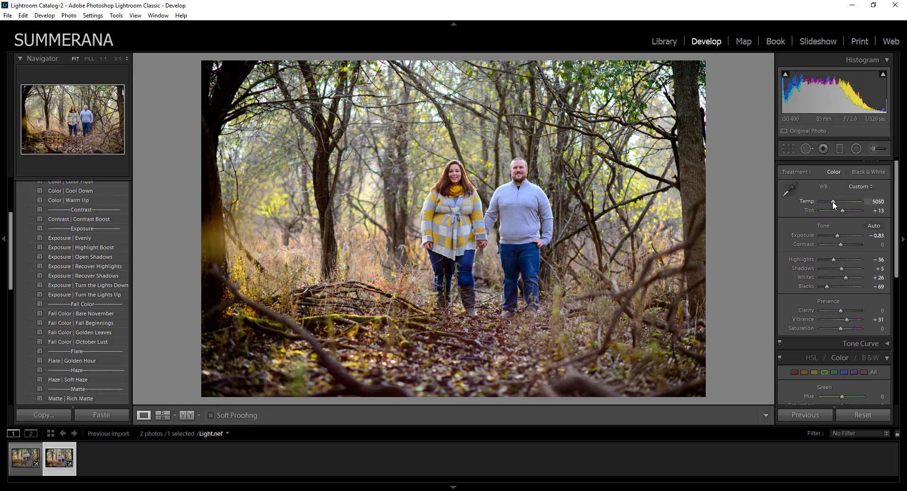
pyautogui.moveTo(833, 202); pyautogui.dragTo(843, 211)
# Step: Set the green color's Hue to +18 and Saturation to +4
pyautogui.scroll(-4, 881, 237)
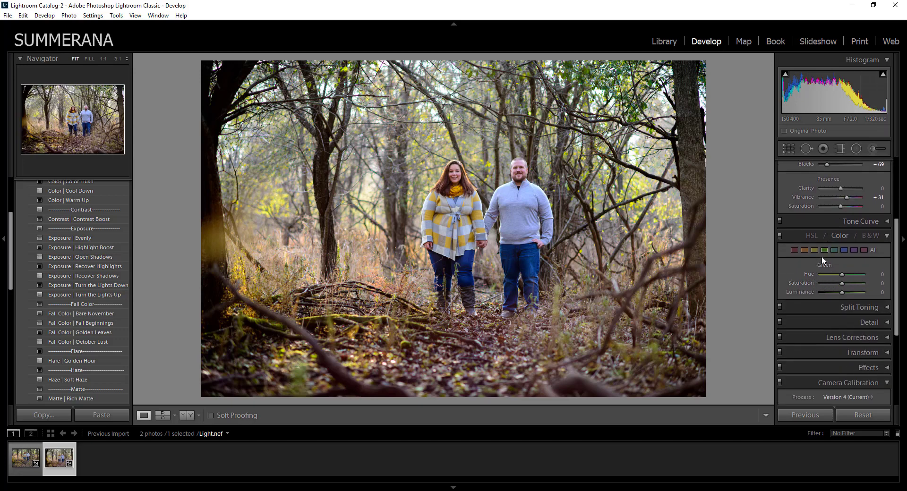
pyautogui.moveTo(842, 283)
pyautogui.mouseDown()
pyautogui.moveTo(840, 275)
pyautogui.moveTo(862, 275)
pyautogui.moveTo(826, 274)
pyautogui.moveTo(843, 276)
pyautogui.mouseUp()
pyautogui.click(843, 275)
# Step: Lower the blue Saturation to −33 and slightly adjust the green Luminance
pyautogui.click(845, 250)
pyautogui.moveTo(843, 284); pyautogui.dragTo(839, 285)
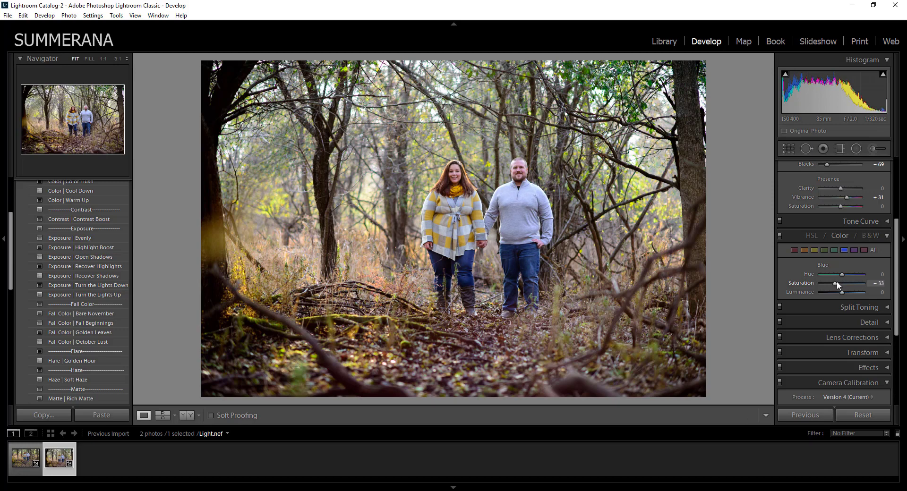
pyautogui.click(835, 250)
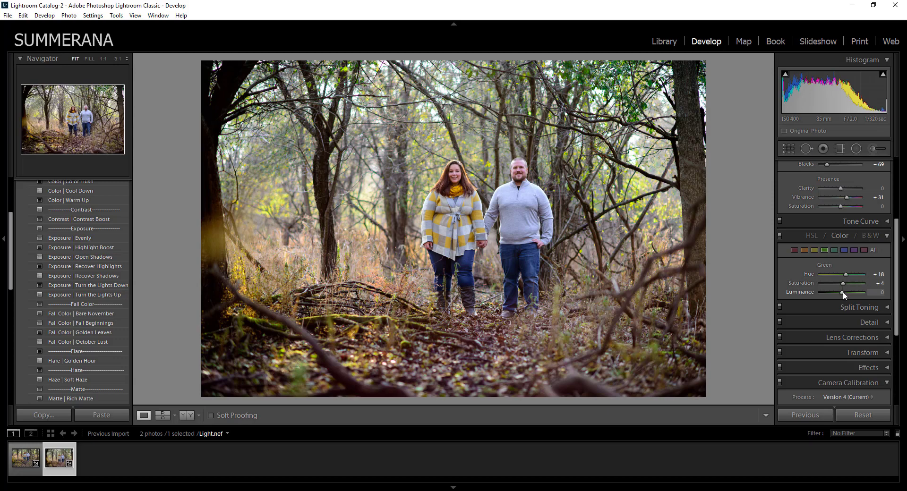
pyautogui.moveTo(845, 293); pyautogui.dragTo(845, 294)
# Step: Warm the white balance by setting Temp to 5095, with Tint at +14
pyautogui.scroll(5, 898, 218)
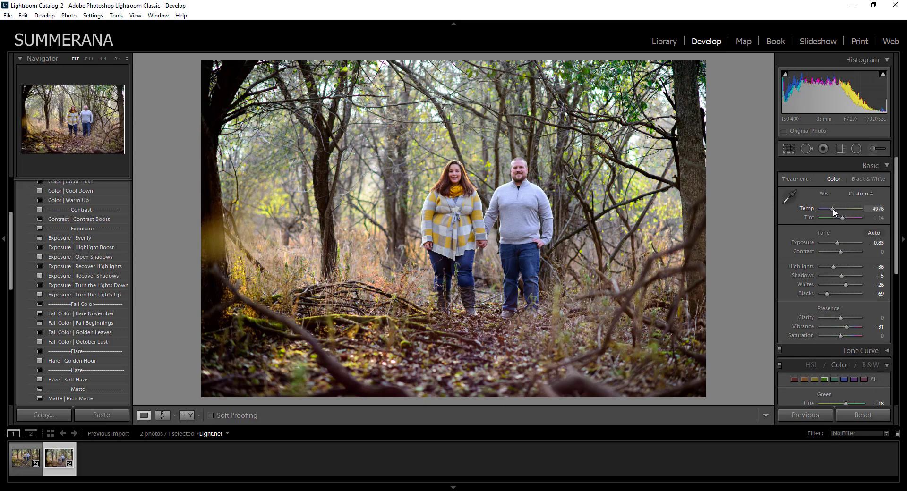
pyautogui.moveTo(832, 208); pyautogui.dragTo(833, 208)
pyautogui.moveTo(842, 218); pyautogui.dragTo(842, 218)
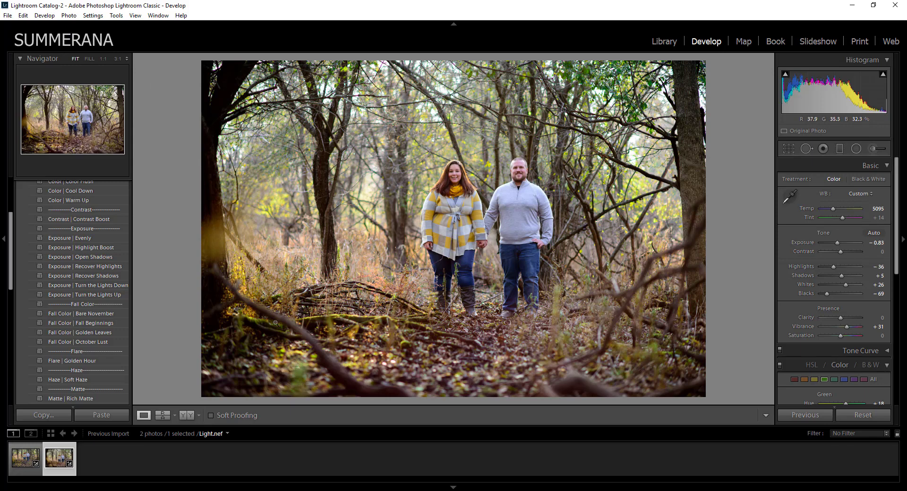
# Step: Compare the photo before and after side by side, raise Shadows to +33, and return to the single-photo view
pyautogui.click(186, 415)
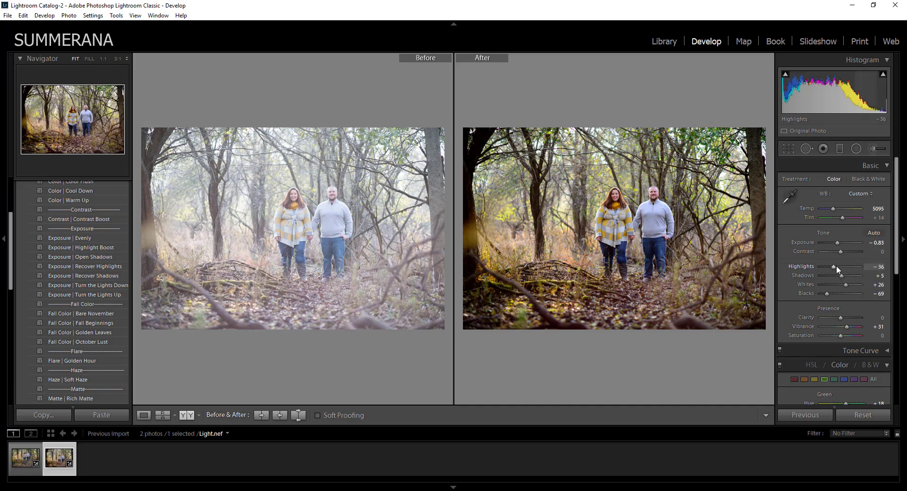
pyautogui.moveTo(843, 274); pyautogui.dragTo(848, 279)
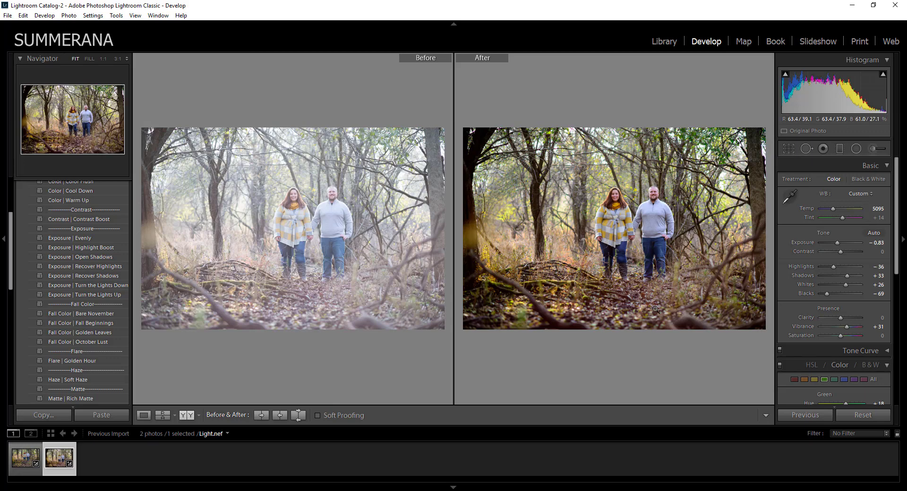
pyautogui.click(143, 415)
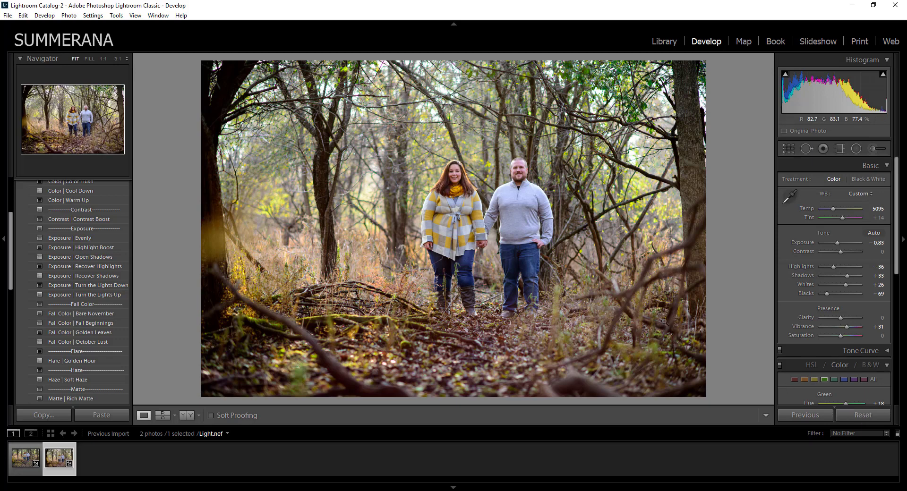
# Step: Reset all of the photo's develop settings and undo the reset
pyautogui.click(858, 420)
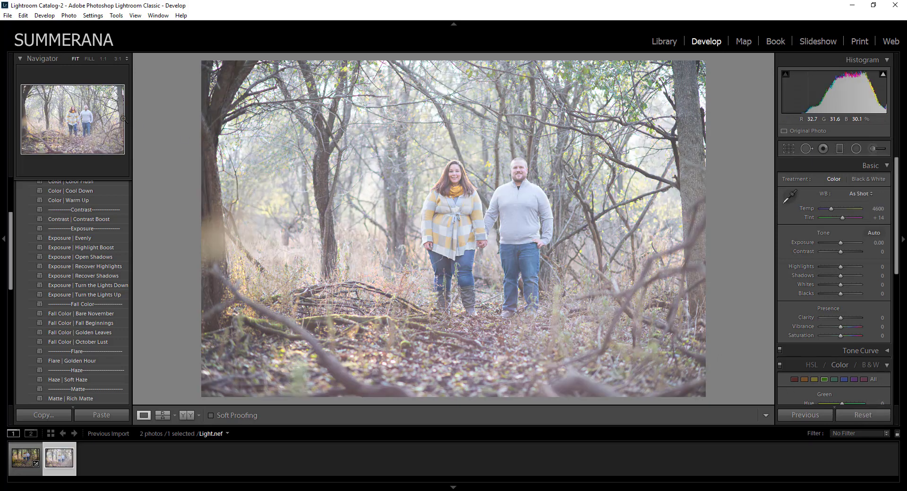
pyautogui.click(23, 15)
pyautogui.click(32, 27)
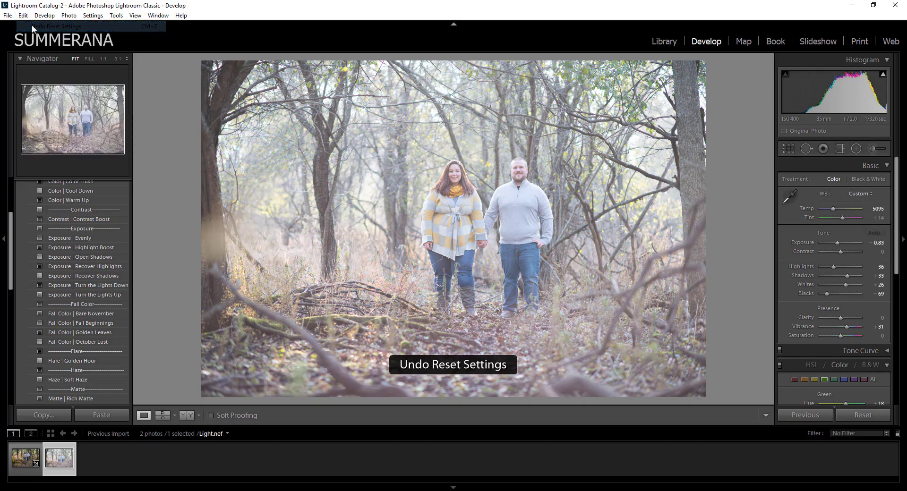